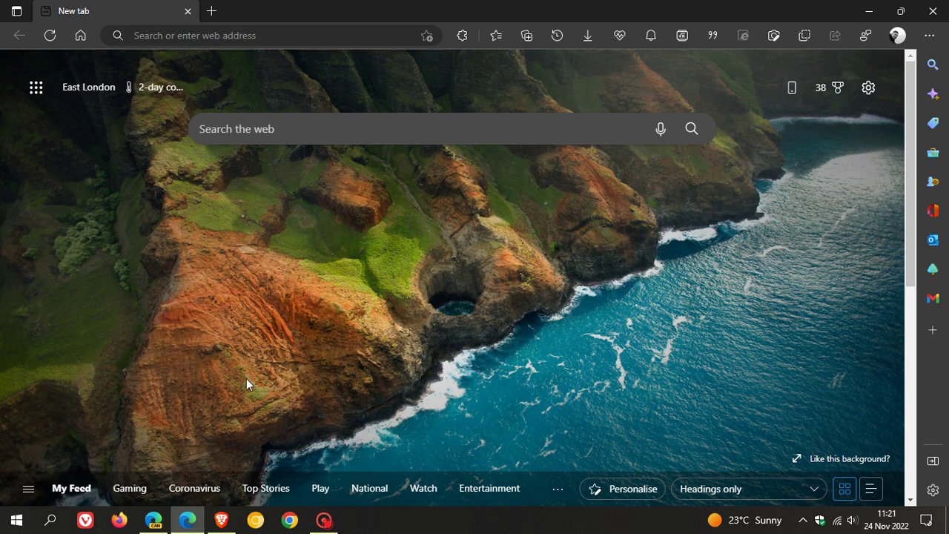
Switch to the Edge Canary window and check the background choices in the new tab page settings
{"action": "left_click", "coordinate": [152, 520]}
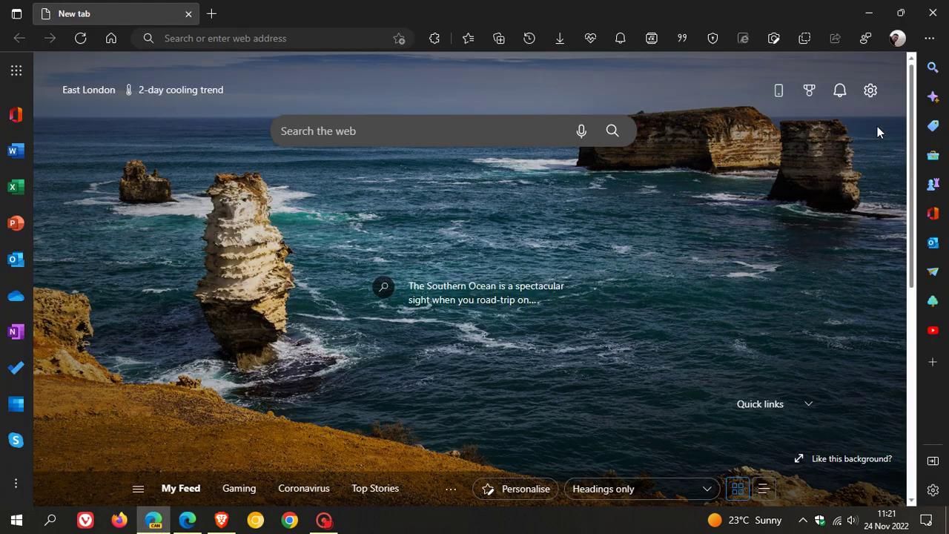
{"action": "left_click", "coordinate": [870, 89]}
{"action": "scroll", "coordinate": [783, 217], "scroll_direction": "down", "scroll_amount": 1}
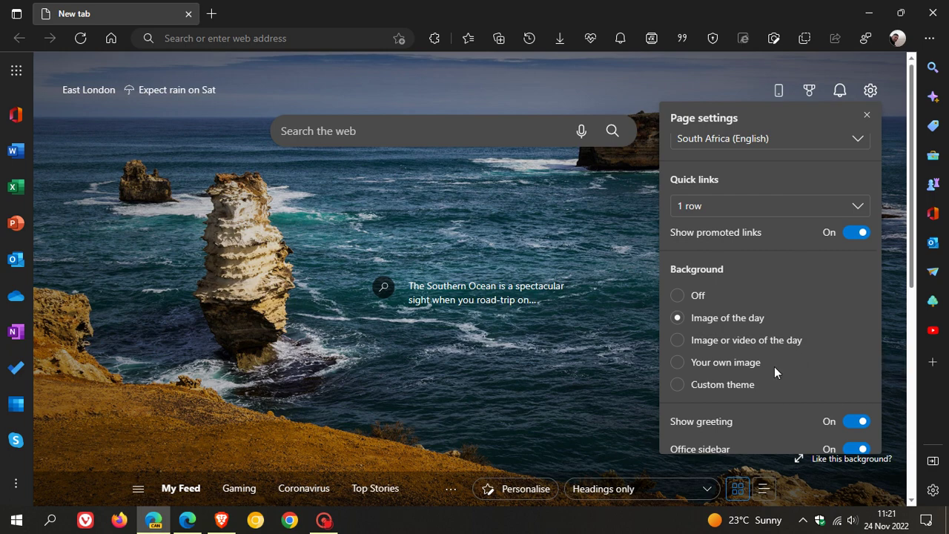
{"action": "left_click", "coordinate": [584, 392]}
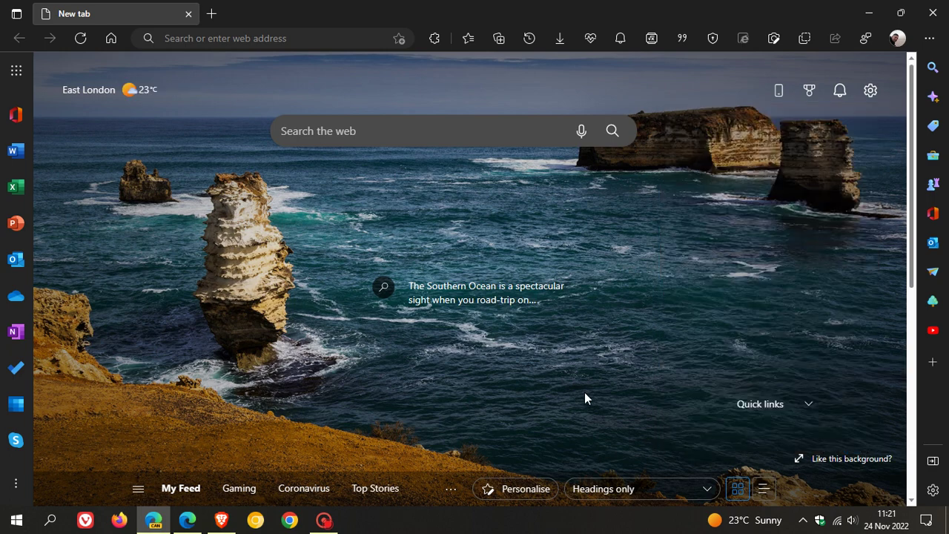
Switch back to the regular Edge window and open the background editor from the new tab page settings
{"action": "left_click", "coordinate": [187, 519]}
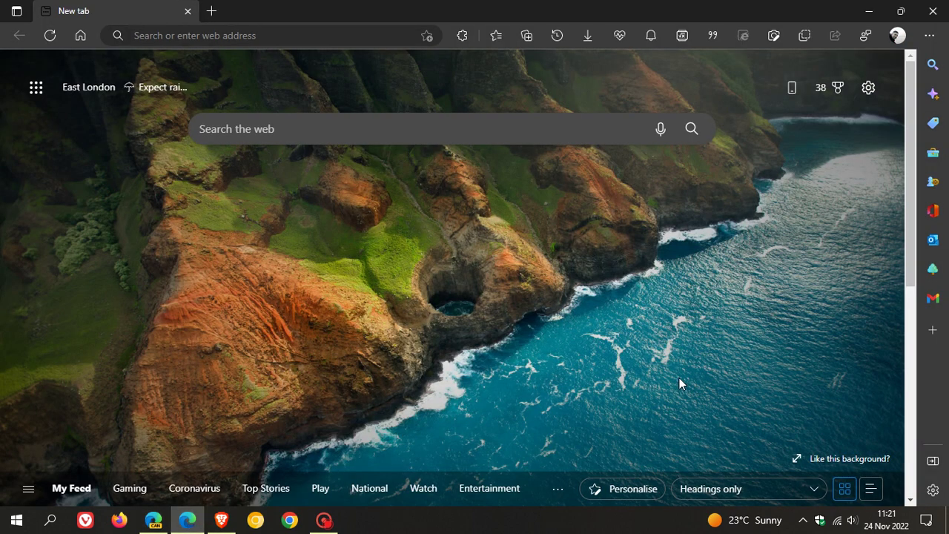
{"action": "left_click", "coordinate": [868, 95]}
{"action": "scroll", "coordinate": [780, 207], "scroll_direction": "down", "scroll_amount": 3}
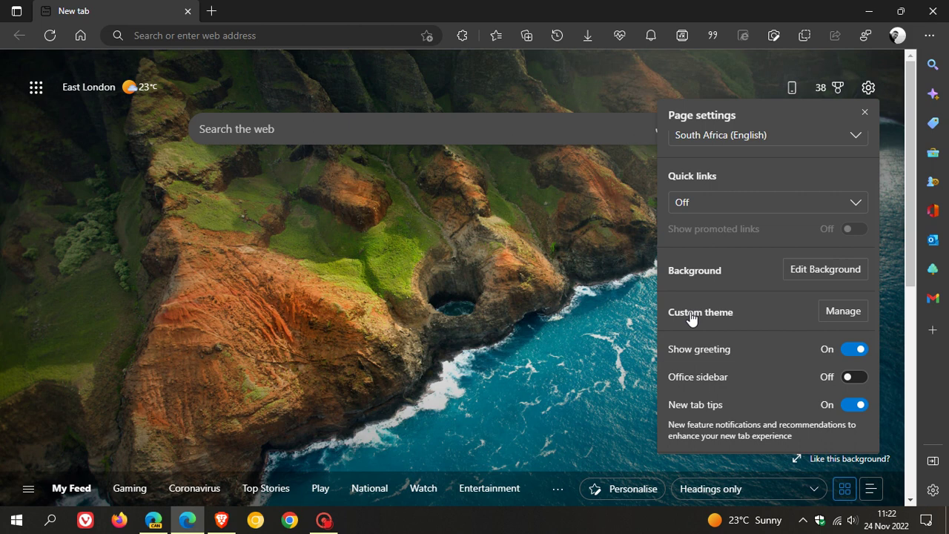
{"action": "left_click", "coordinate": [807, 271]}
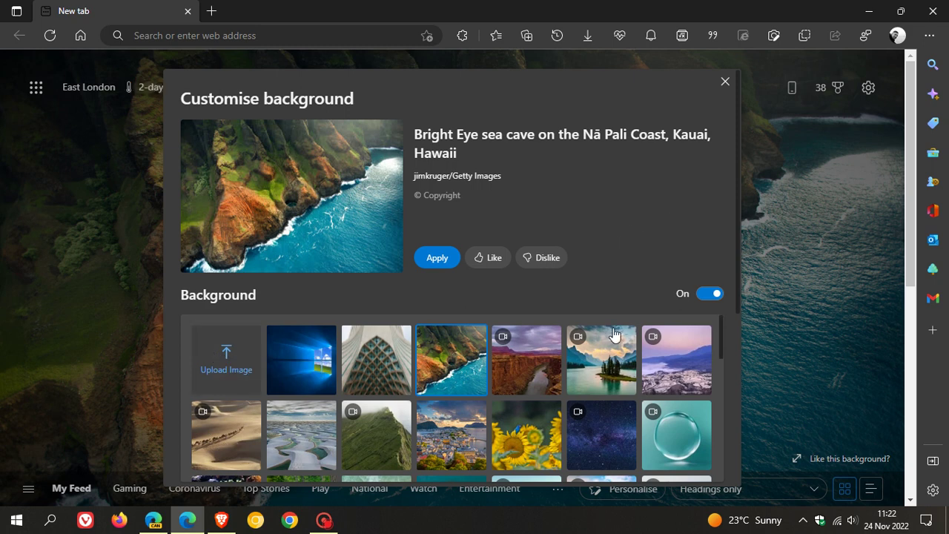
Examine the gallery of image and video backgrounds in the background customisation dialog
{"action": "scroll", "coordinate": [614, 337], "scroll_direction": "down", "scroll_amount": 1}
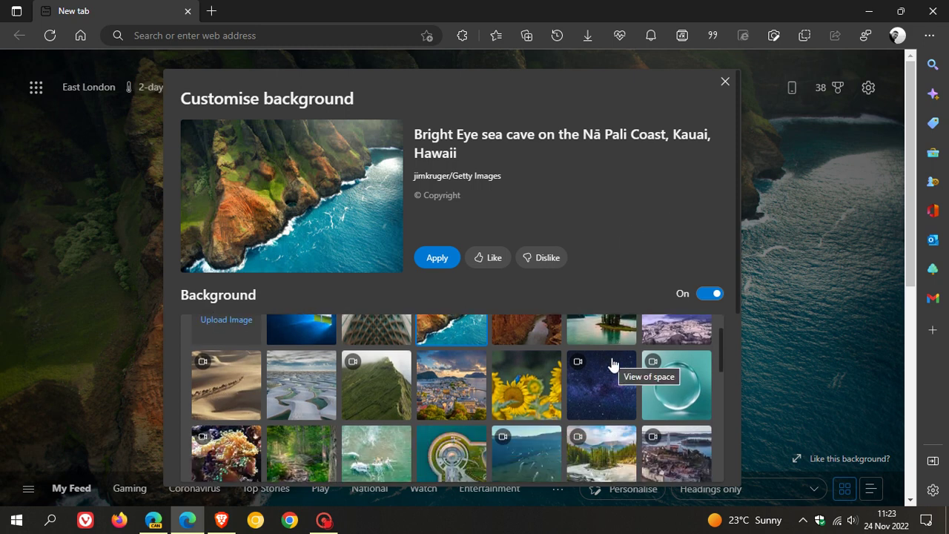
{"action": "scroll", "coordinate": [612, 363], "scroll_direction": "down", "scroll_amount": 1}
{"action": "scroll", "coordinate": [612, 363], "scroll_direction": "down", "scroll_amount": 1}
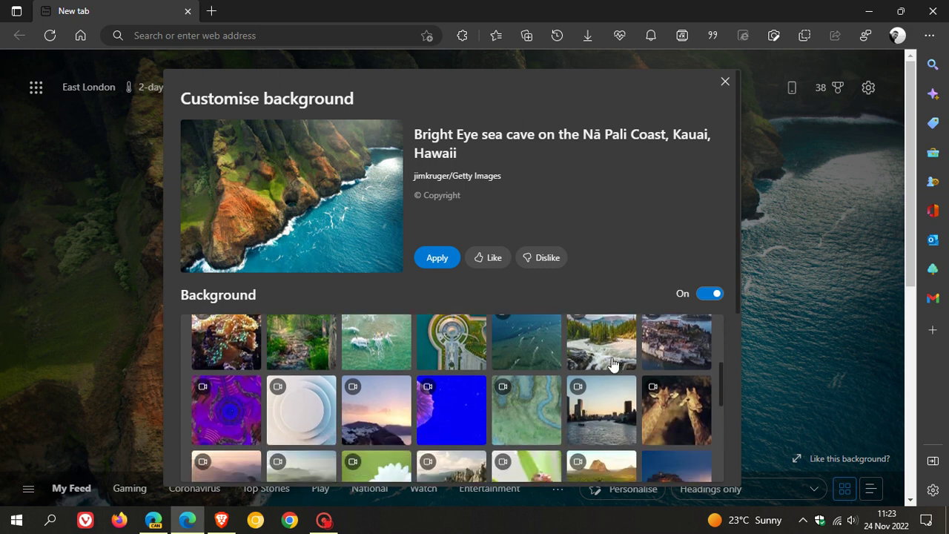
{"action": "scroll", "coordinate": [612, 363], "scroll_direction": "down", "scroll_amount": 1}
{"action": "scroll", "coordinate": [613, 363], "scroll_direction": "down", "scroll_amount": 1}
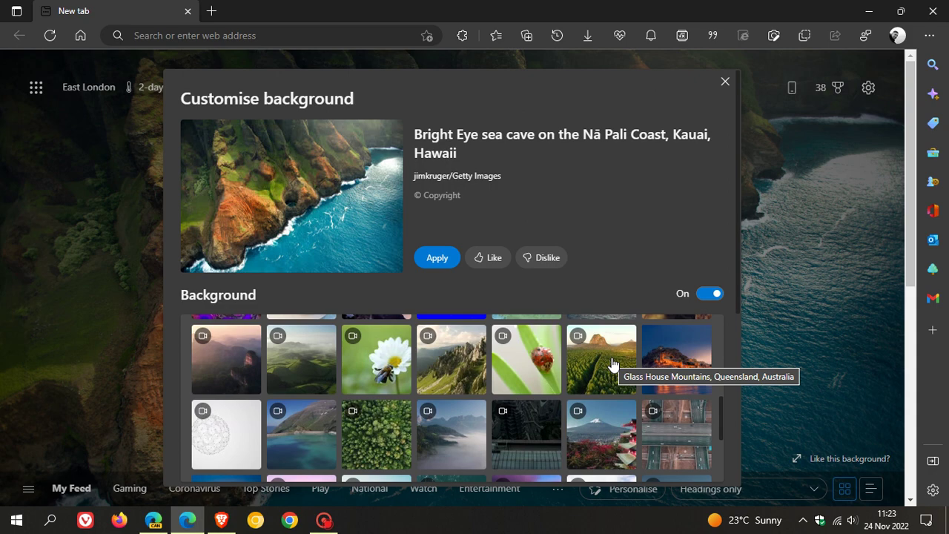
{"action": "scroll", "coordinate": [612, 363], "scroll_direction": "down", "scroll_amount": 1}
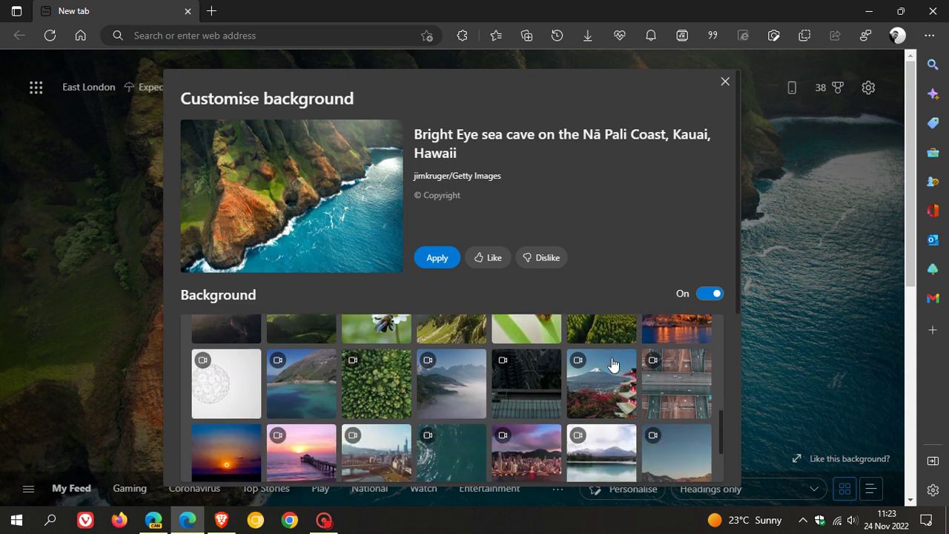
{"action": "scroll", "coordinate": [612, 363], "scroll_direction": "down", "scroll_amount": 1}
{"action": "scroll", "coordinate": [609, 397], "scroll_direction": "up", "scroll_amount": 1}
{"action": "scroll", "coordinate": [607, 397], "scroll_direction": "up", "scroll_amount": 10}
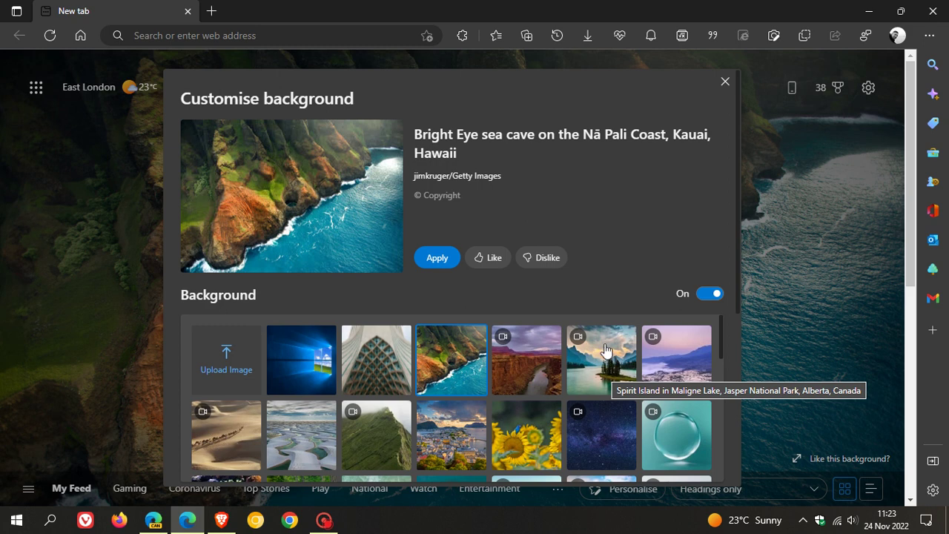
Apply the Water bubble video as the new tab page background and close the customisation dialog
{"action": "scroll", "coordinate": [605, 349], "scroll_direction": "down", "scroll_amount": 1}
{"action": "scroll", "coordinate": [605, 349], "scroll_direction": "down", "scroll_amount": 1}
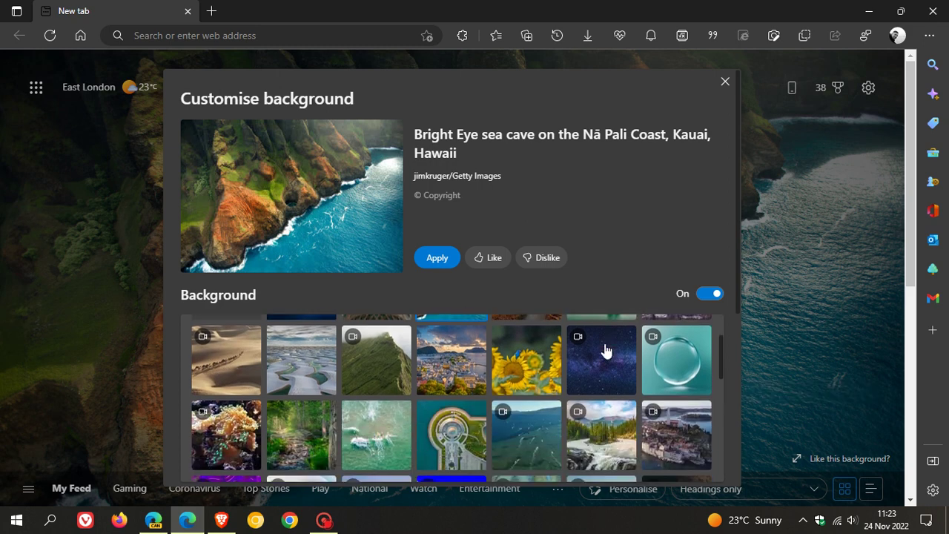
{"action": "left_click", "coordinate": [673, 372]}
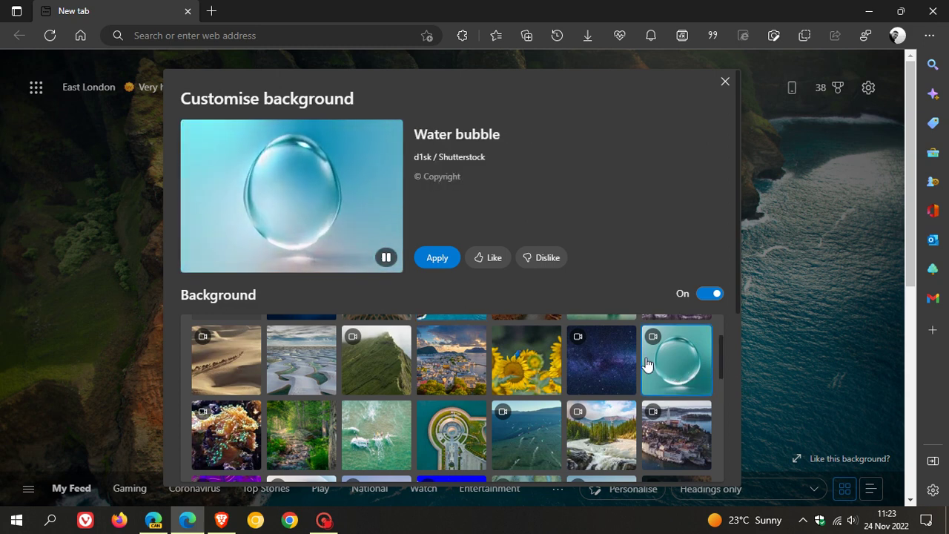
{"action": "left_click", "coordinate": [433, 267]}
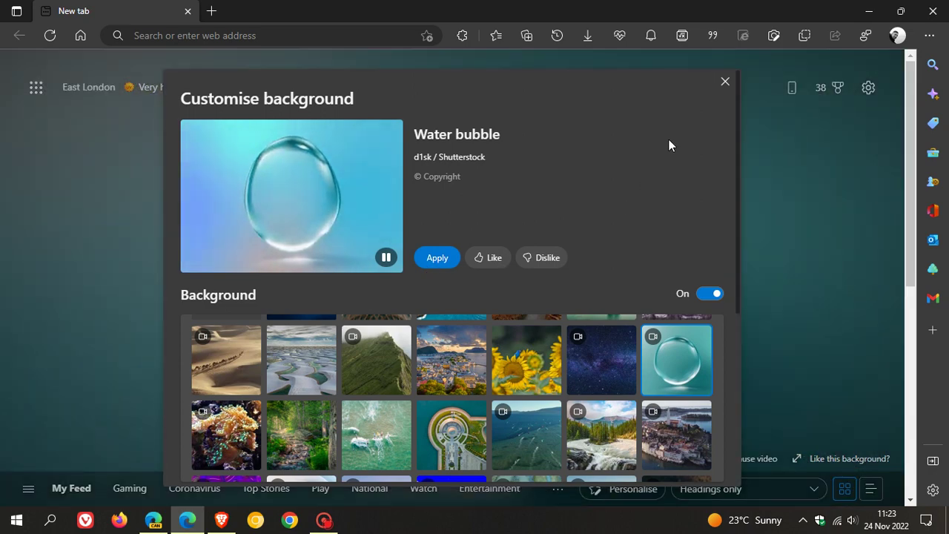
{"action": "left_click", "coordinate": [723, 83]}
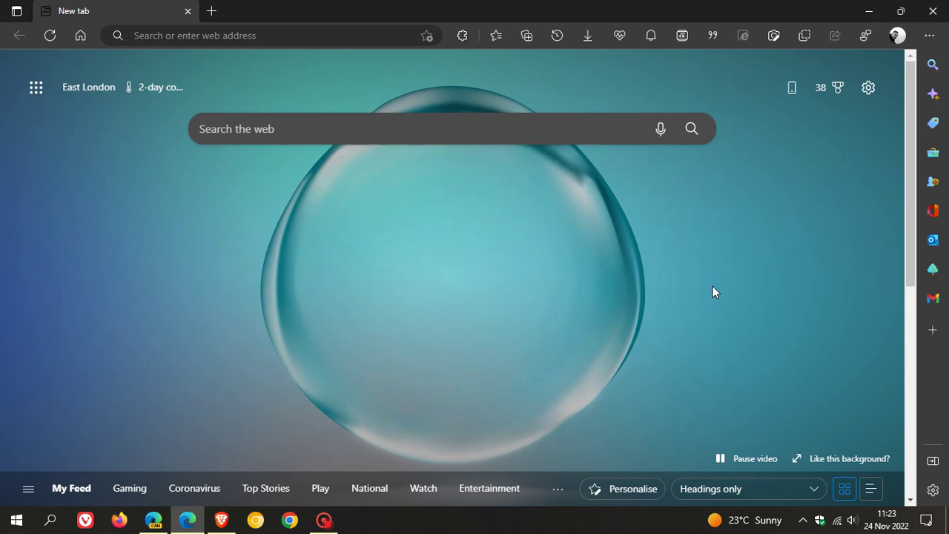
Reopen the background editor and examine the daily background change options and the video settings
{"action": "left_click", "coordinate": [871, 88]}
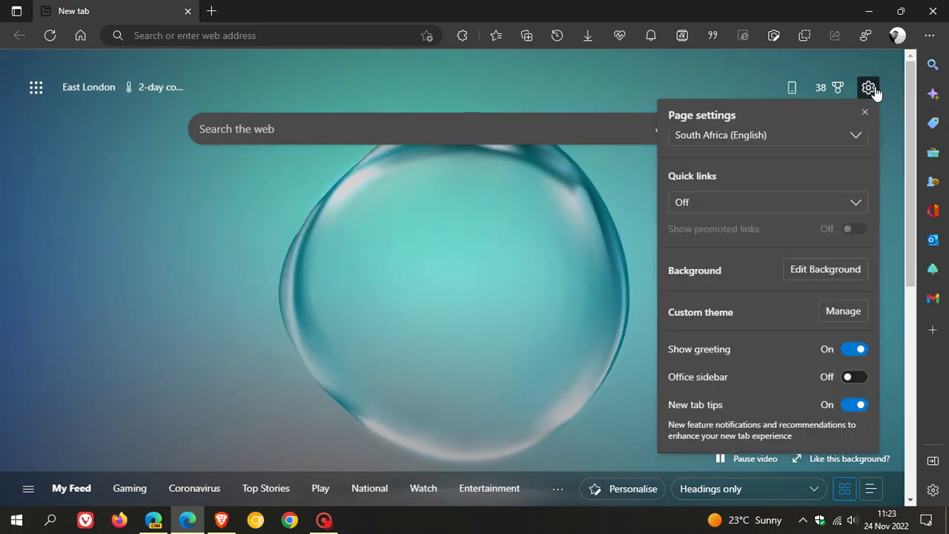
{"action": "left_click", "coordinate": [790, 269]}
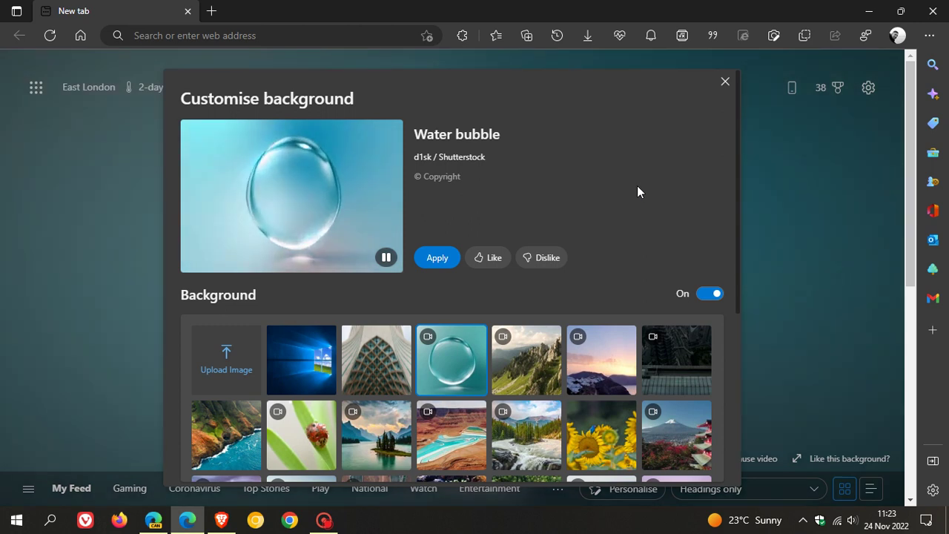
{"action": "scroll", "coordinate": [637, 186], "scroll_direction": "down", "scroll_amount": 3}
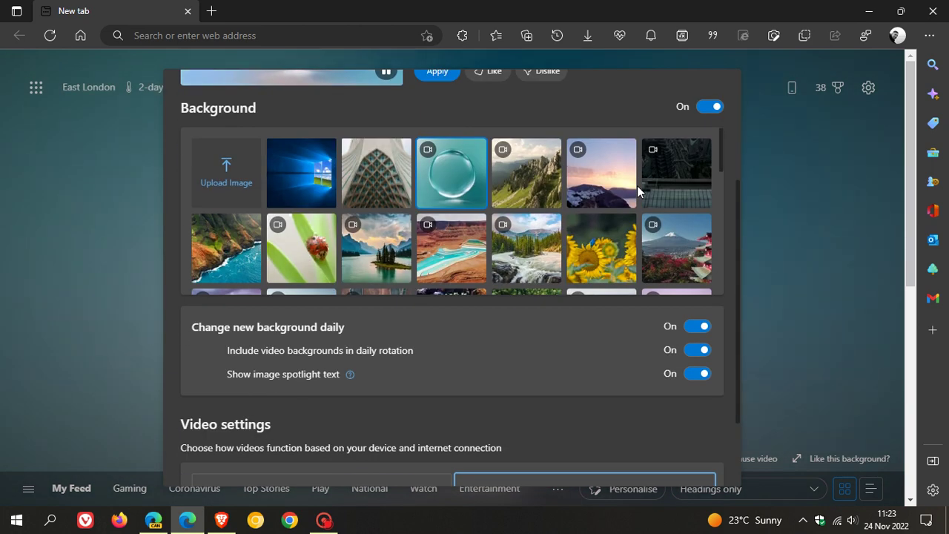
{"action": "scroll", "coordinate": [637, 185], "scroll_direction": "down", "scroll_amount": 1}
{"action": "scroll", "coordinate": [583, 405], "scroll_direction": "down", "scroll_amount": 2}
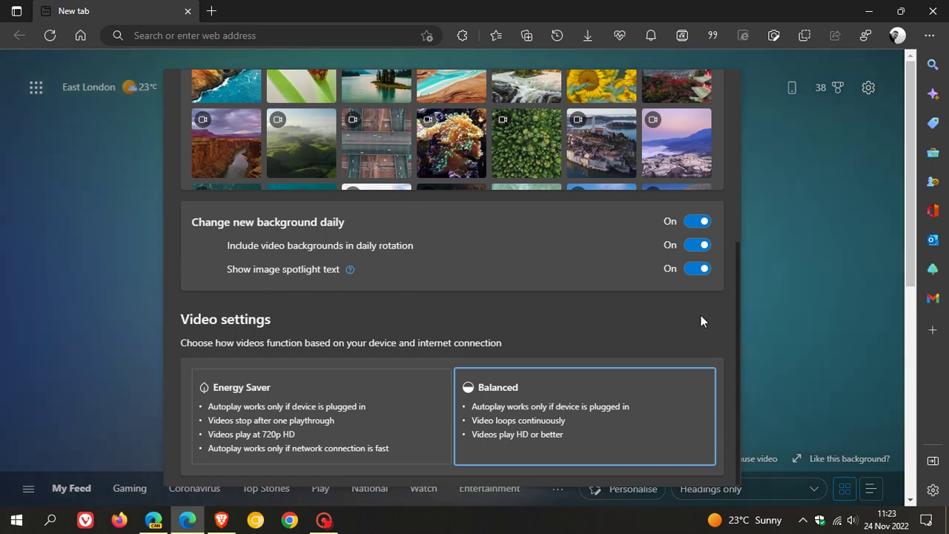
Turn the image spotlight text off and back on, and close the background customisation dialog
{"action": "left_click", "coordinate": [694, 270]}
{"action": "left_click", "coordinate": [696, 270]}
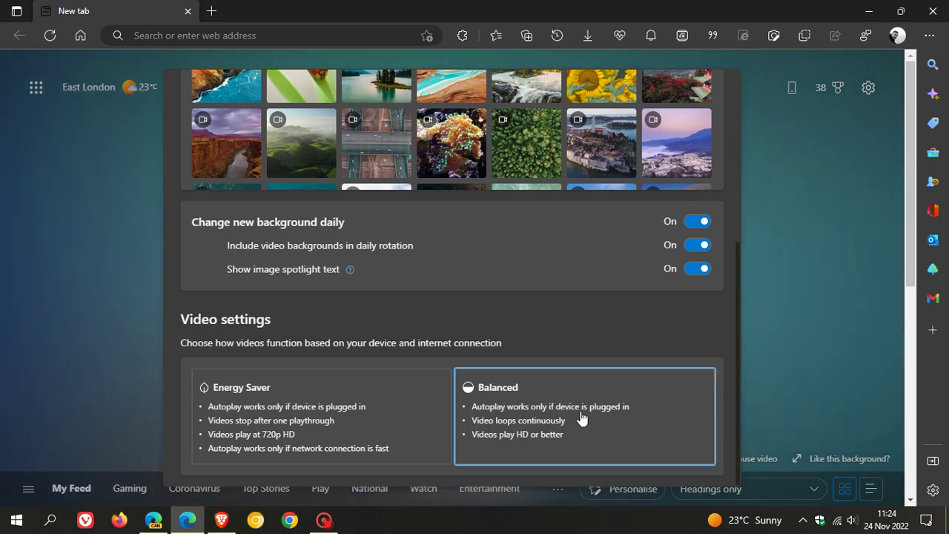
{"action": "scroll", "coordinate": [586, 327], "scroll_direction": "up", "scroll_amount": 4}
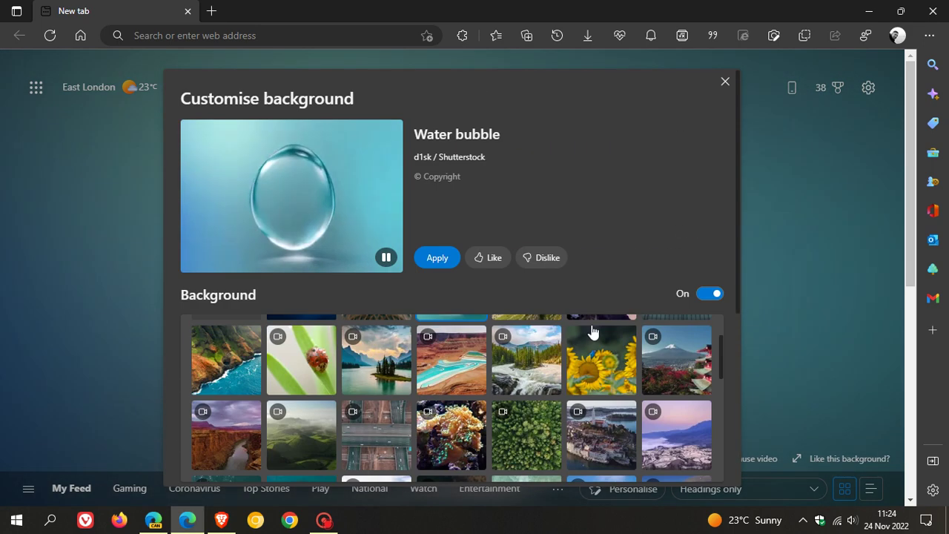
{"action": "left_click", "coordinate": [725, 83]}
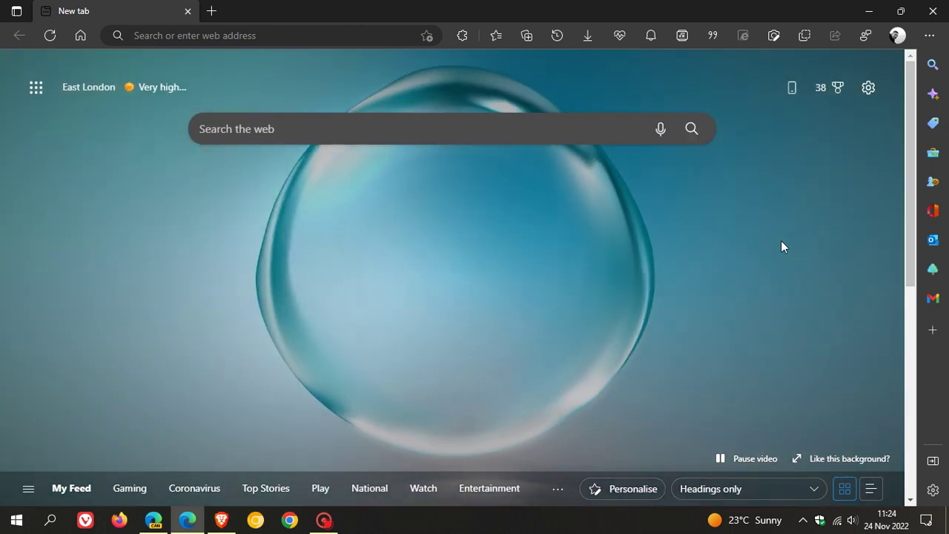
Open the background editor again, review the gallery, daily change and video options, and close the dialog
{"action": "left_click", "coordinate": [867, 88]}
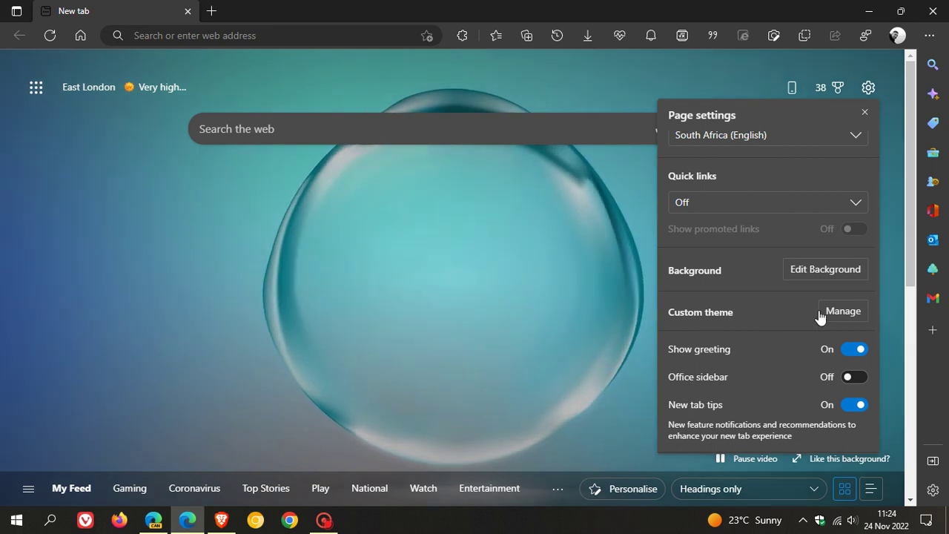
{"action": "left_click", "coordinate": [831, 268]}
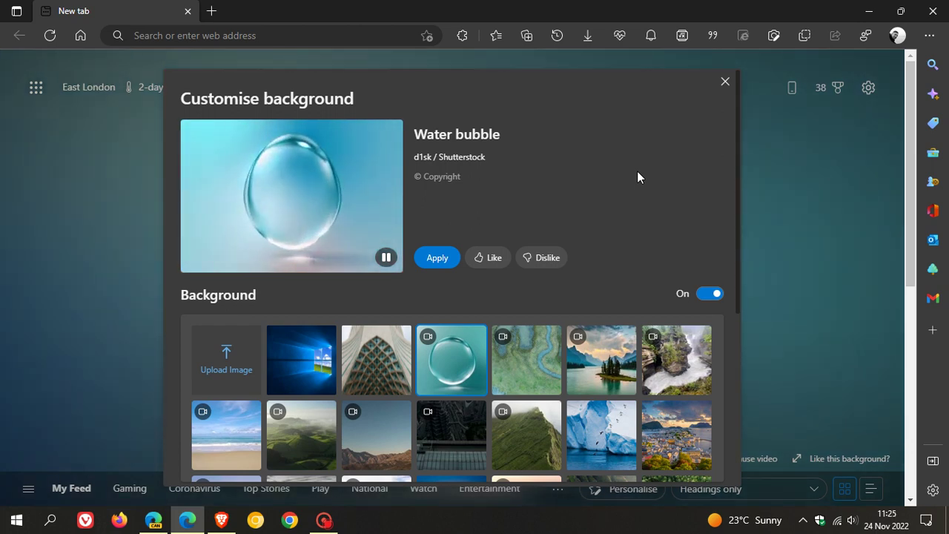
{"action": "scroll", "coordinate": [637, 176], "scroll_direction": "down", "scroll_amount": 3}
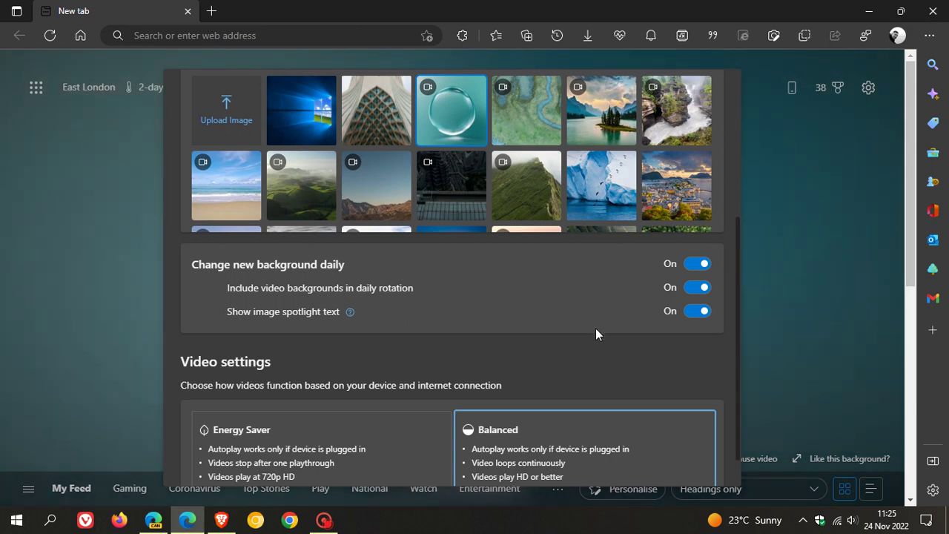
{"action": "scroll", "coordinate": [595, 328], "scroll_direction": "up", "scroll_amount": 3}
{"action": "left_click", "coordinate": [724, 82]}
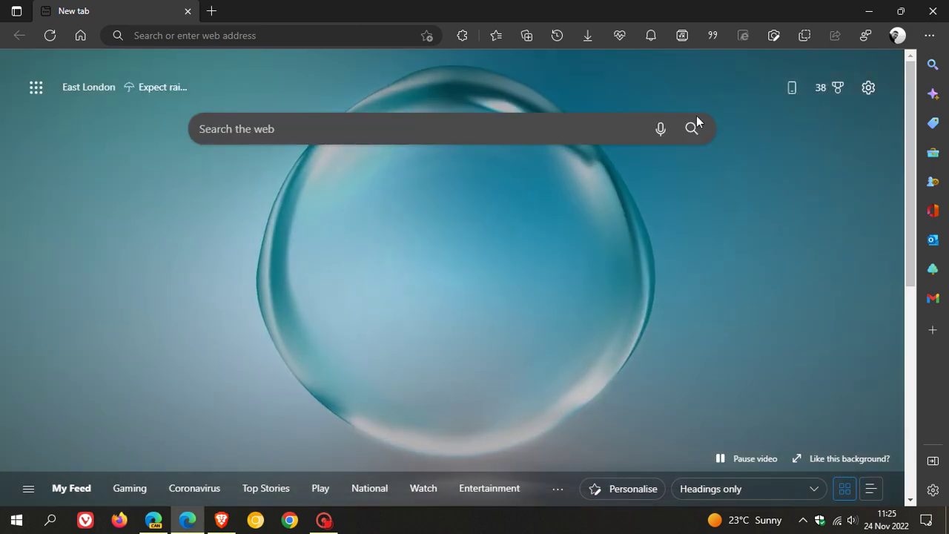